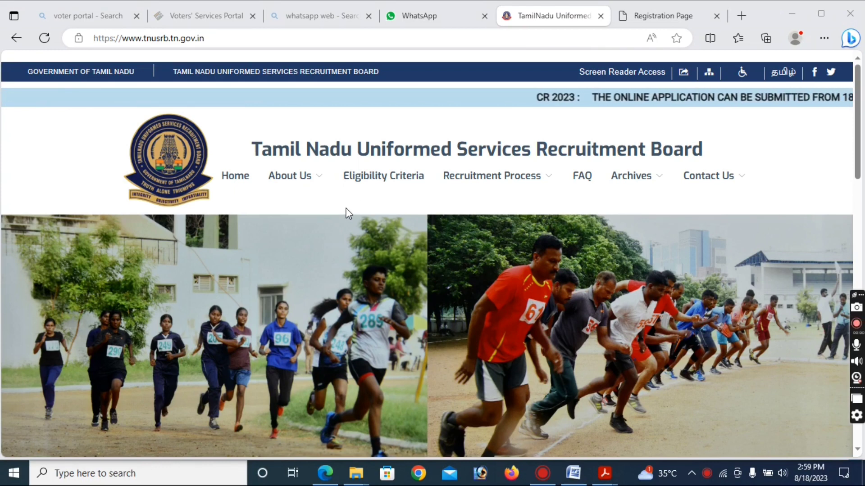
- Scroll to the Common Recruitment 2023 card and open its online application login page in a new tab
scroll(347, 210, down, 3)
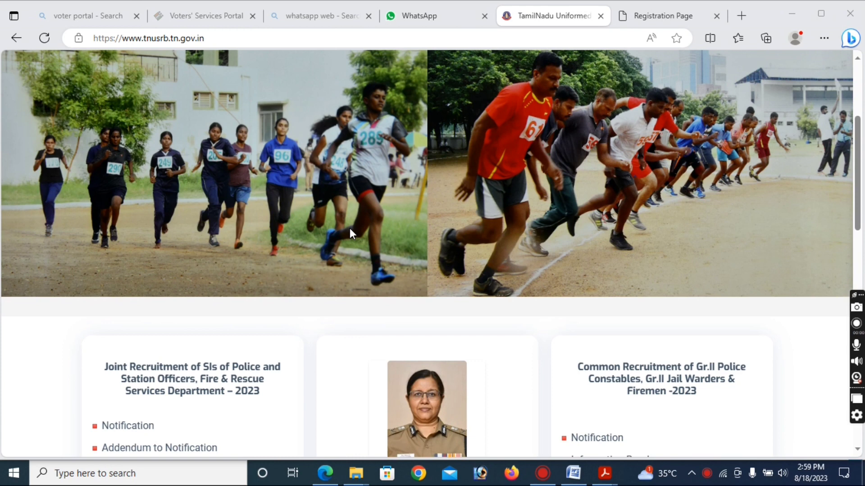
scroll(349, 228, down, 4)
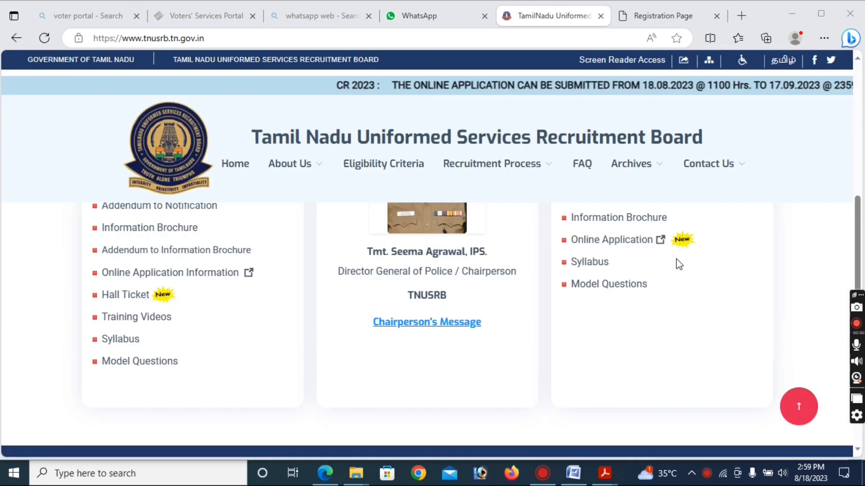
scroll(637, 305, up, 1)
click(637, 304)
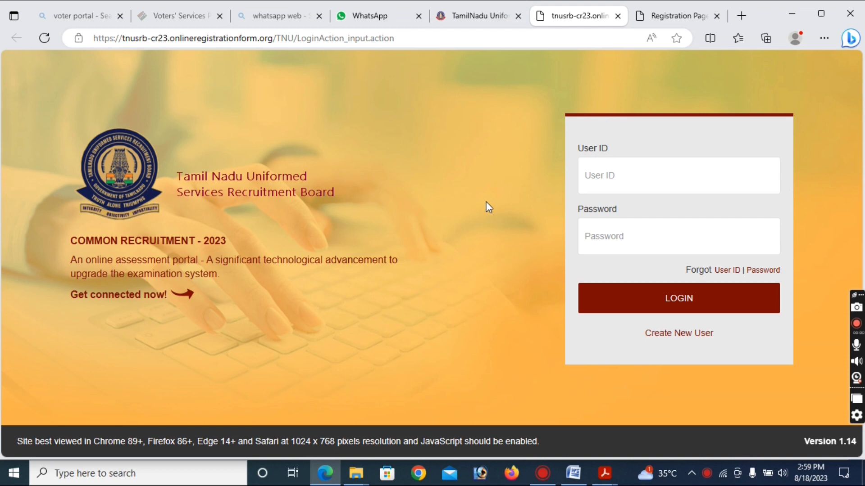
- Switch back to the Registration Page tab with the partly filled New User Sign Up form
click(667, 16)
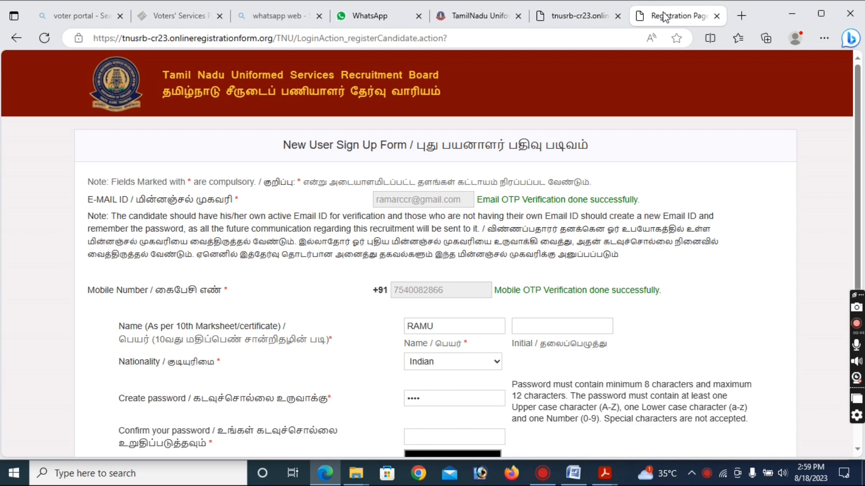
- Replace the sign-up password with a new one, confirm it, enter the captcha and submit
scroll(448, 253, down, 2)
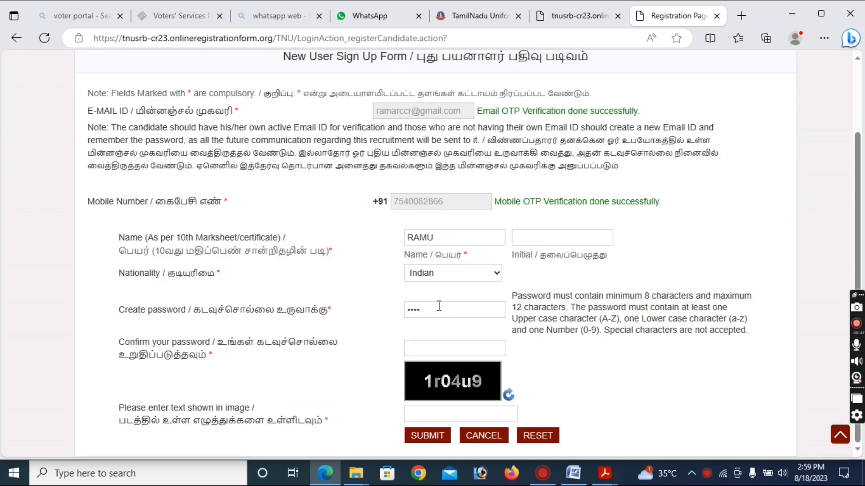
key(BackSpace)
key(BackSpace)
key(BackSpace)
key(BackSpace)
click(437, 347)
click(461, 413)
click(428, 436)
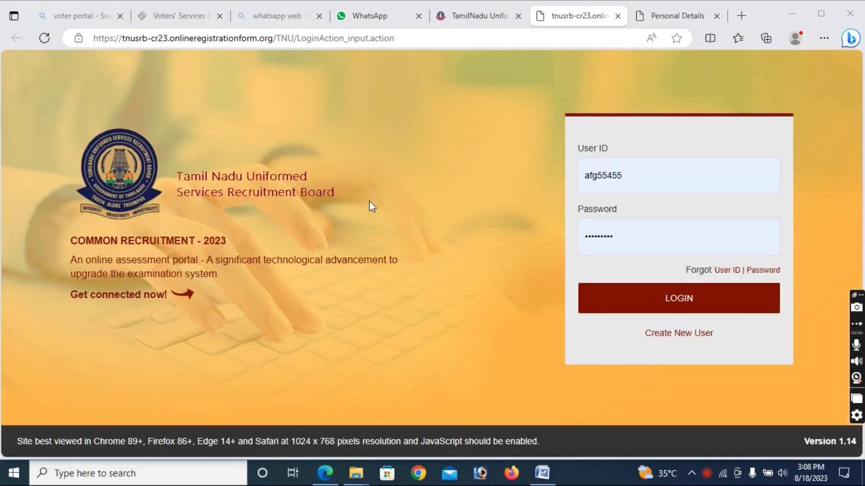
- Return to the Personal Details tab of the Common Recruitment 2023 application
click(666, 17)
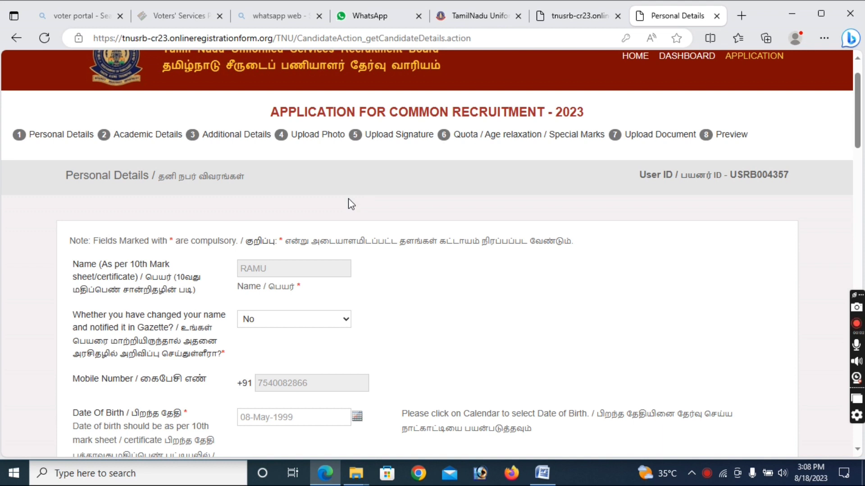
- Pick 29 May 1999 as the Date of Birth from the calendar and review the form below
scroll(348, 198, down, 3)
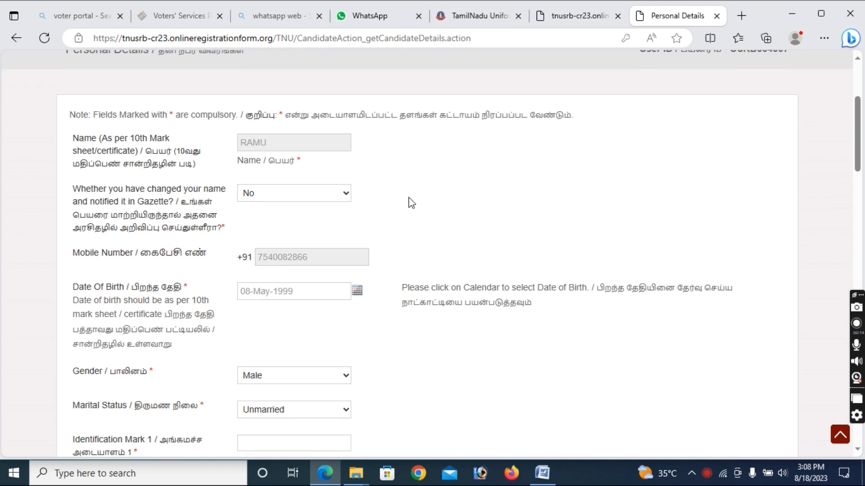
scroll(409, 197, down, 3)
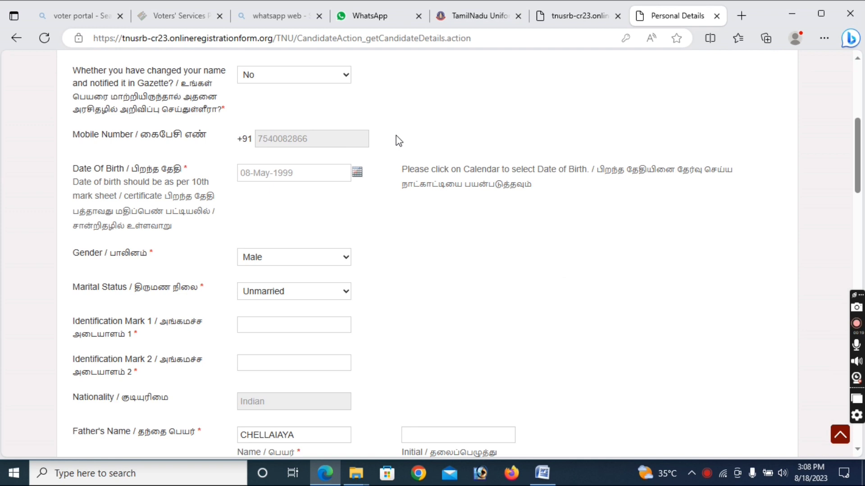
click(358, 174)
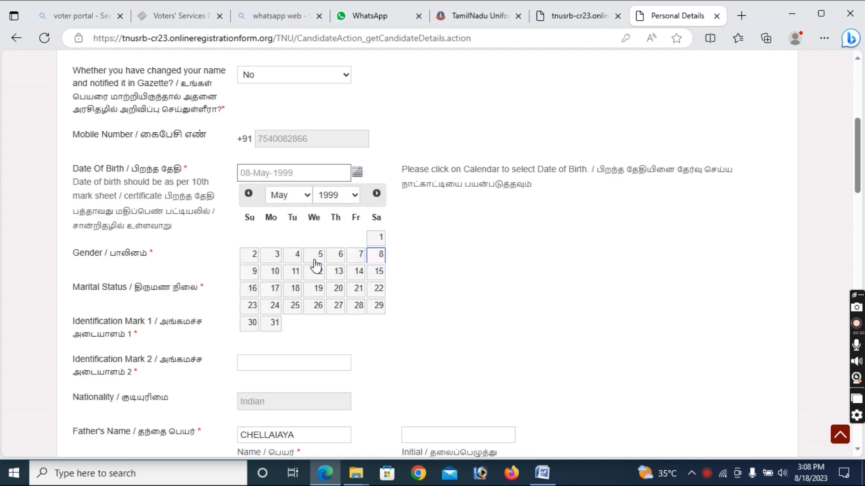
click(376, 307)
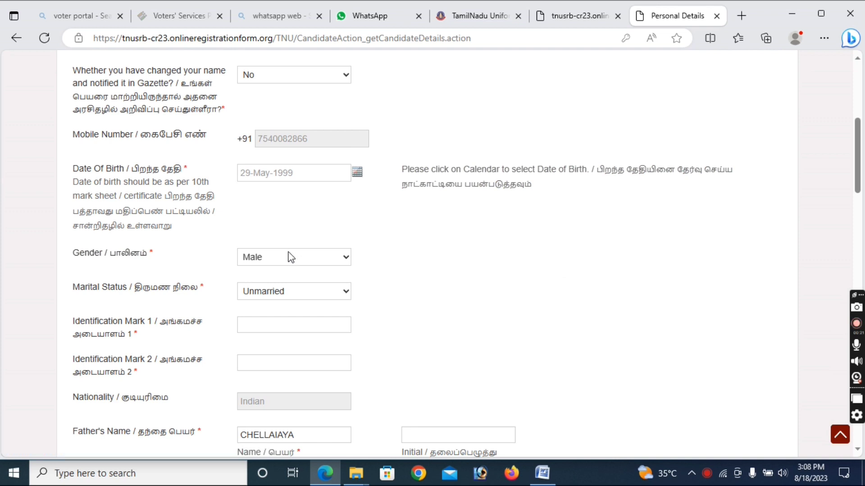
scroll(296, 223, down, 1)
scroll(296, 223, down, 3)
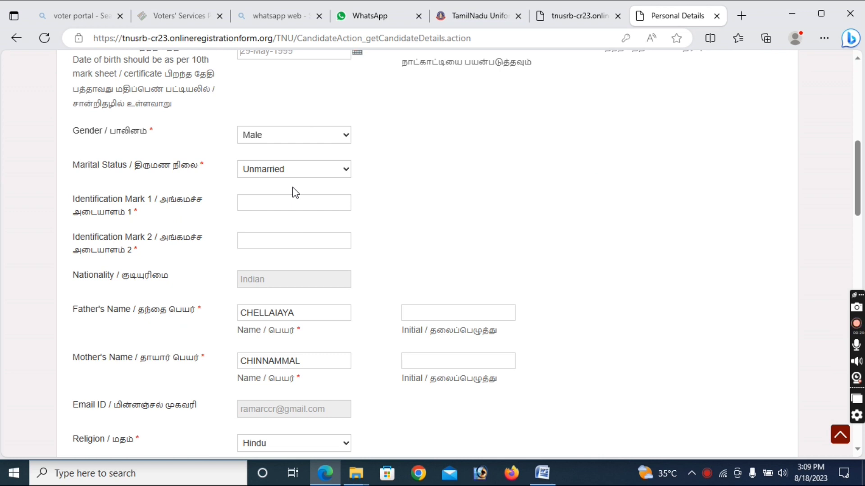
scroll(293, 190, down, 5)
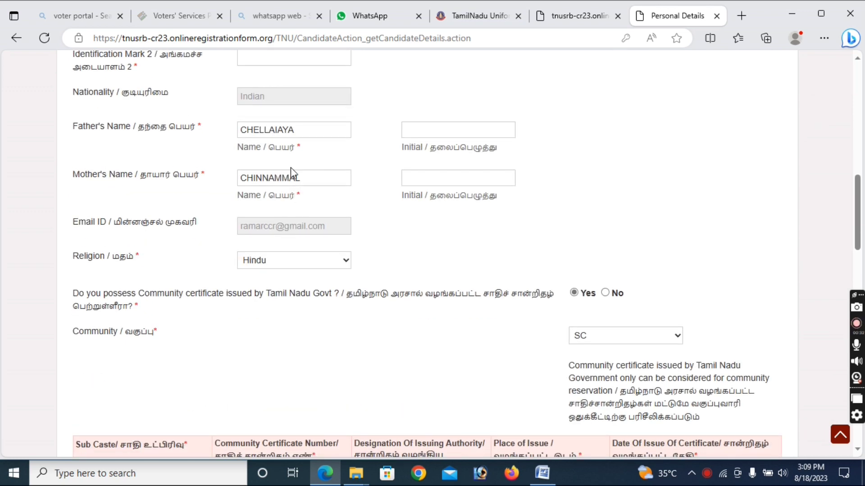
scroll(296, 191, down, 2)
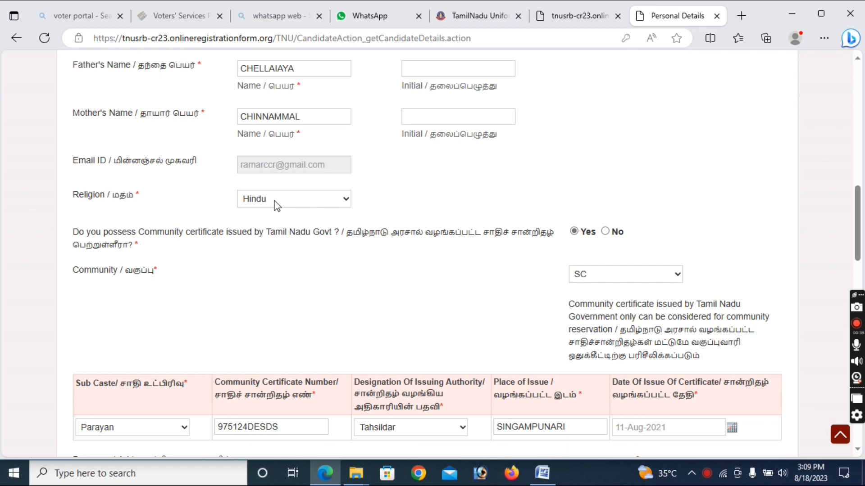
scroll(440, 206, down, 2)
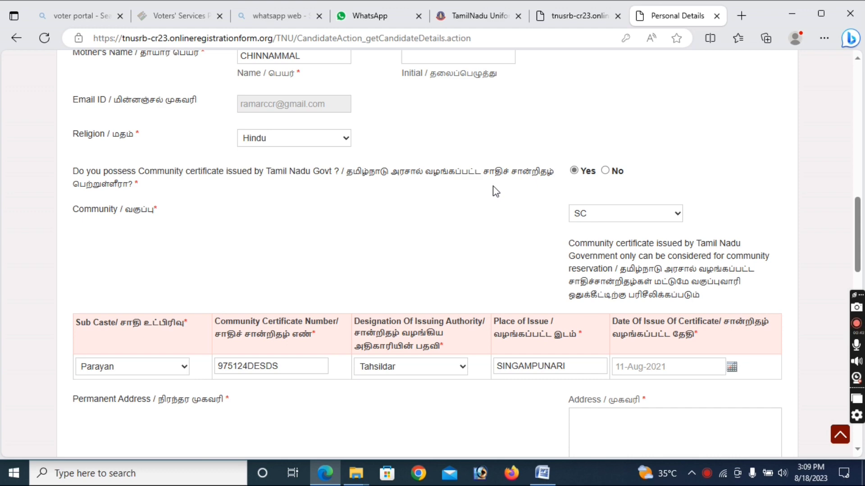
scroll(496, 191, down, 2)
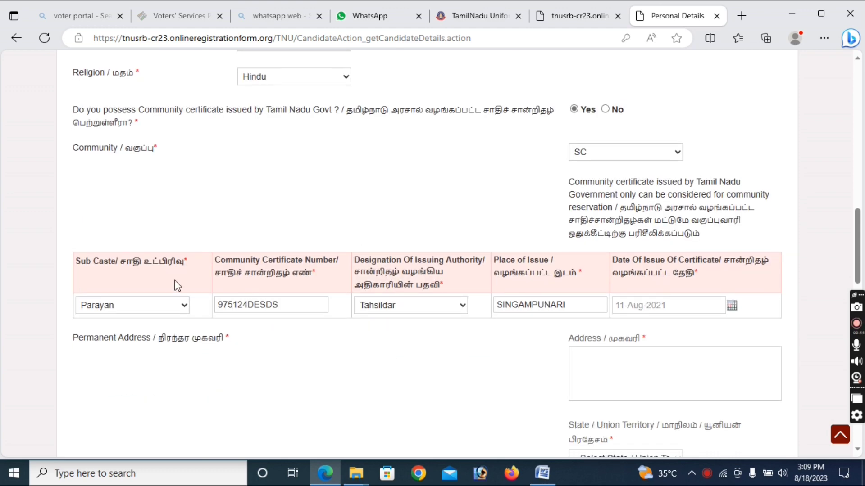
scroll(183, 251, down, 2)
click(163, 247)
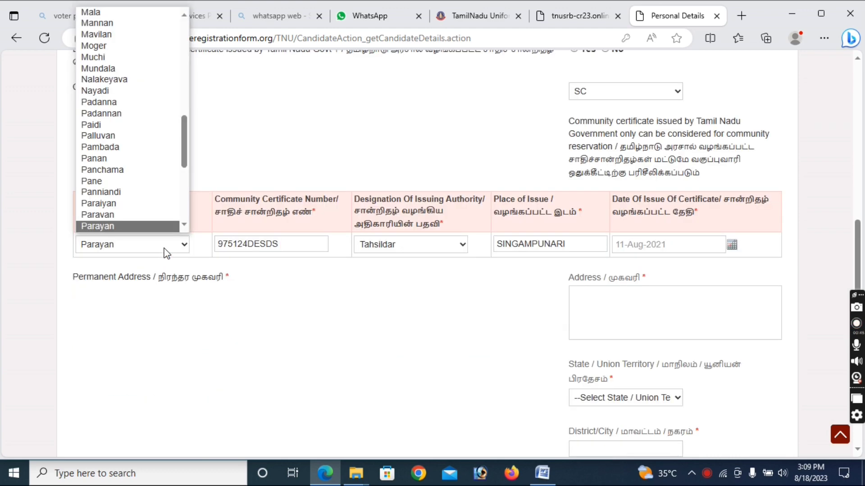
click(179, 273)
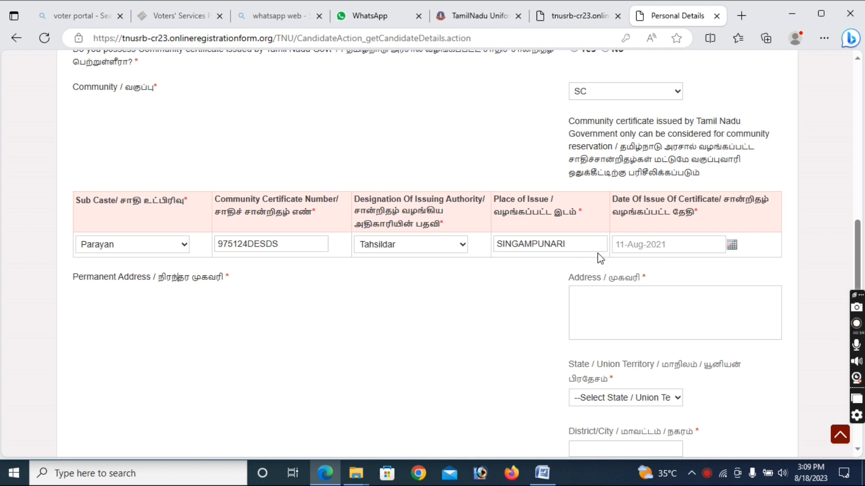
click(733, 246)
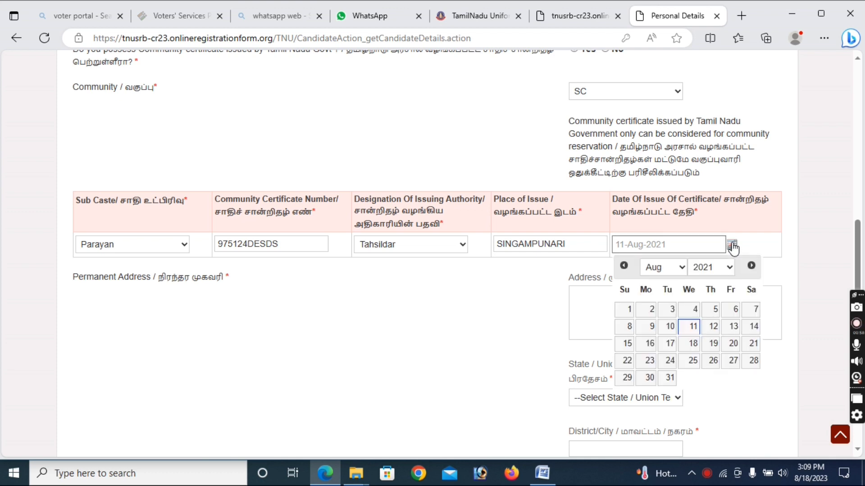
click(547, 309)
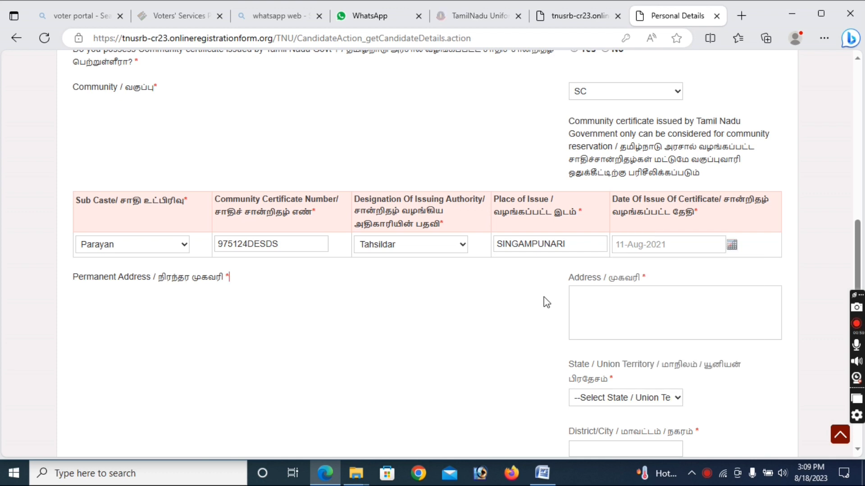
scroll(546, 304, down, 2)
scroll(538, 243, down, 1)
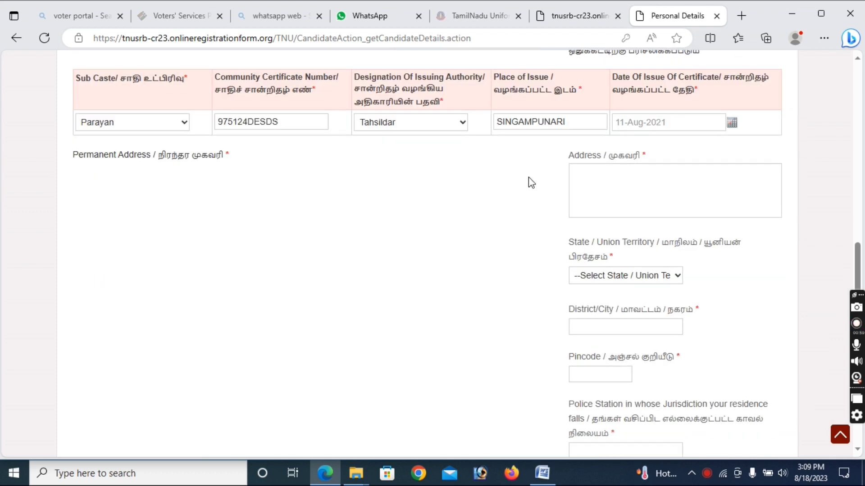
click(587, 174)
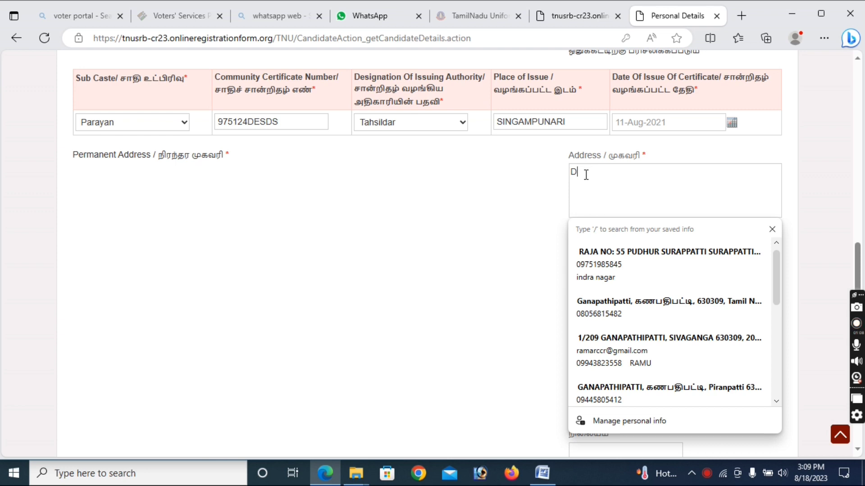
click(679, 216)
- Set the permanent address state to Tamil Nadu and district to SIVAGANGAI, and enter the pincode
click(587, 278)
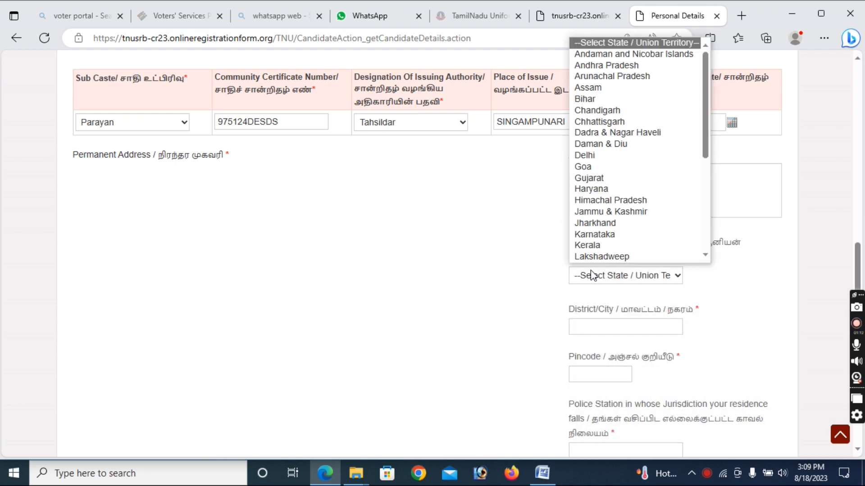
scroll(580, 144, down, 3)
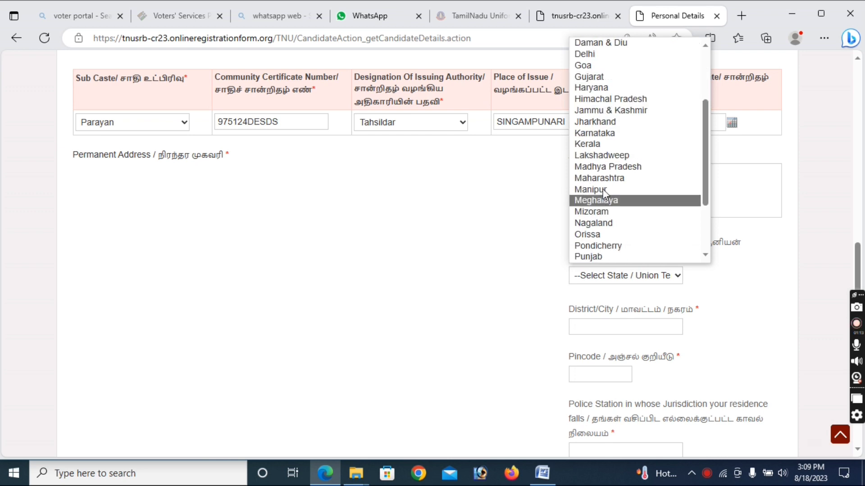
scroll(593, 221, down, 2)
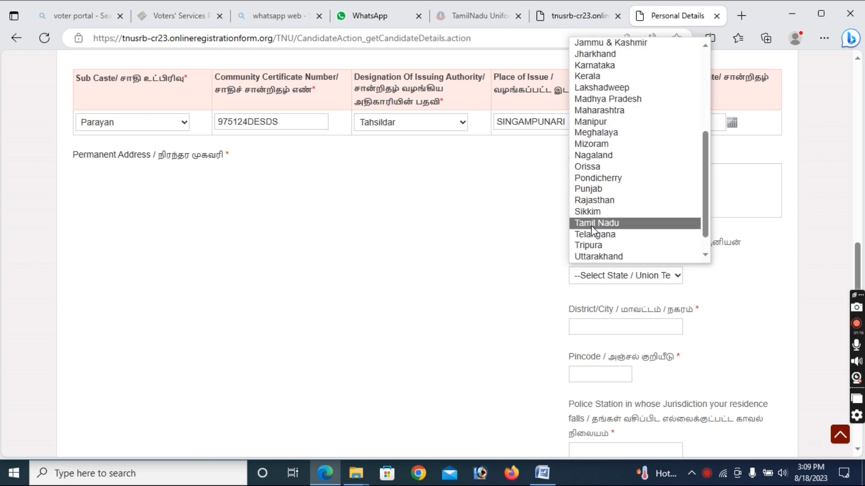
click(593, 223)
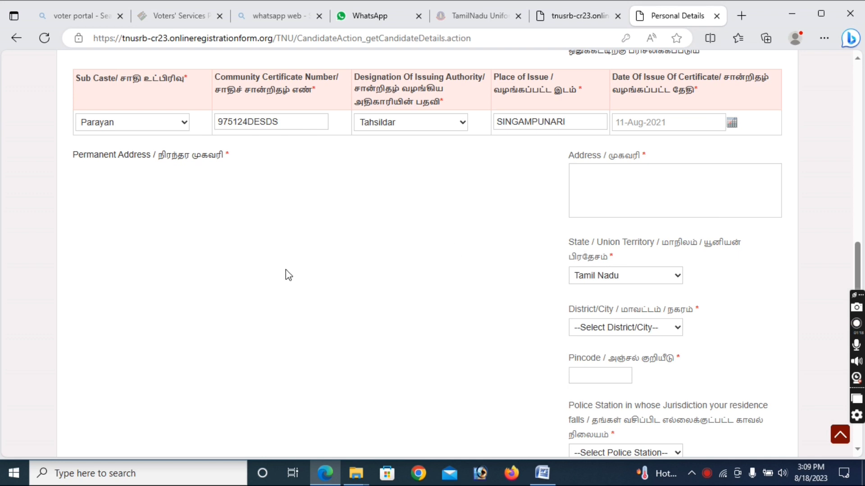
click(597, 329)
scroll(610, 306, down, 5)
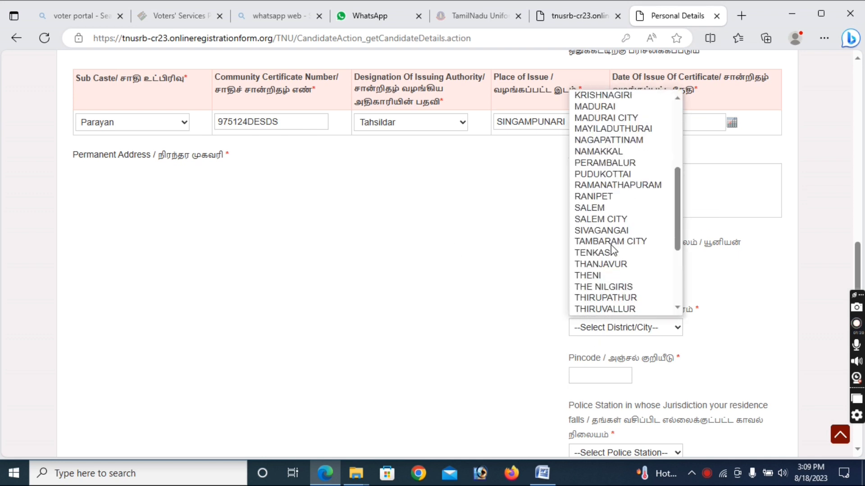
click(613, 231)
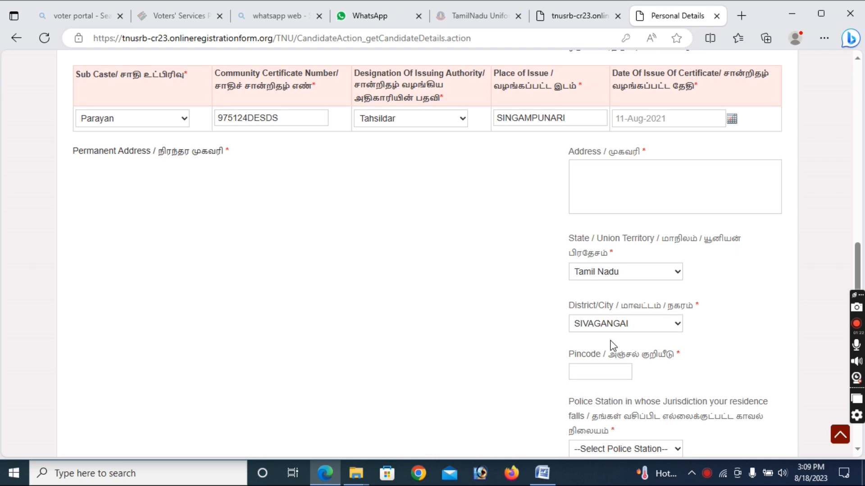
scroll(610, 344, down, 1)
click(593, 310)
text(630309)
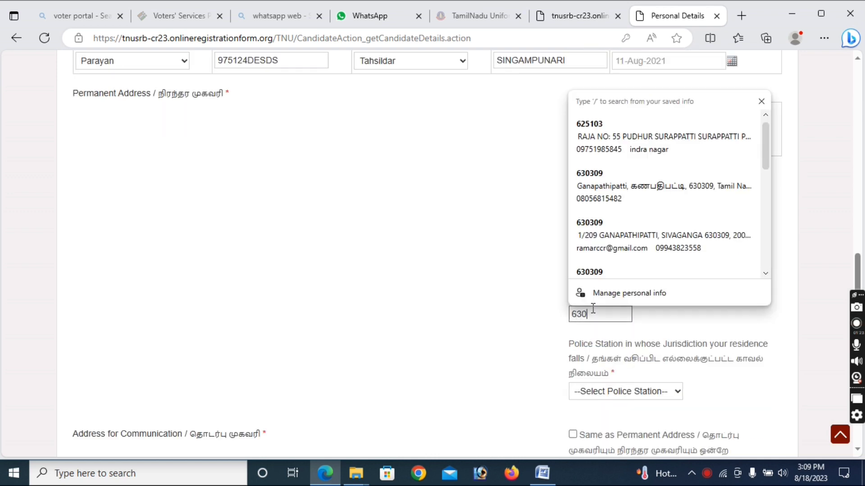
click(500, 370)
scroll(500, 371, down, 1)
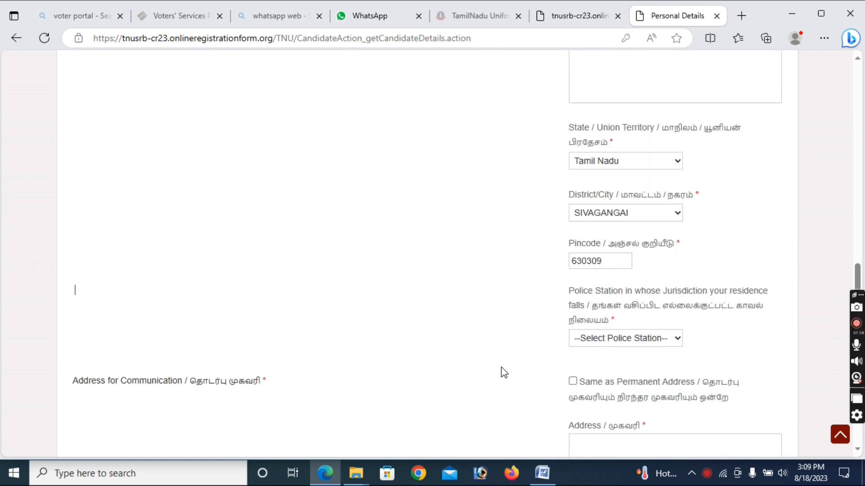
- Choose PULITHIPATTI PS as the permanent address police station
click(643, 330)
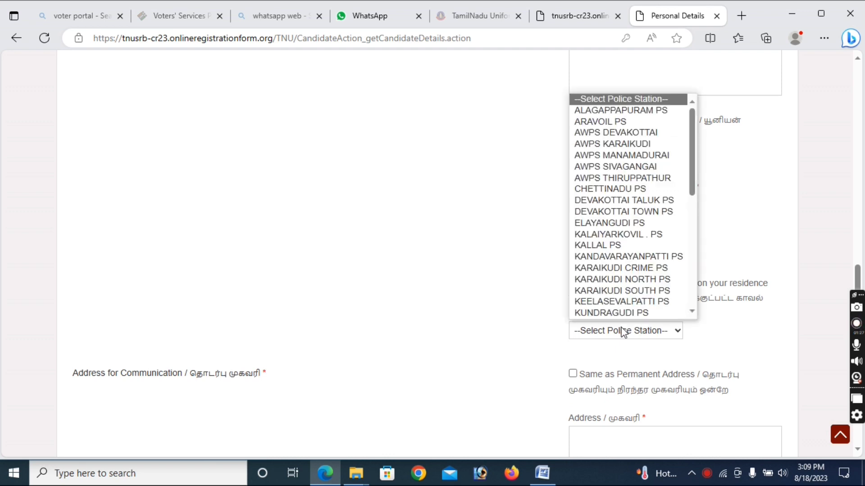
click(549, 295)
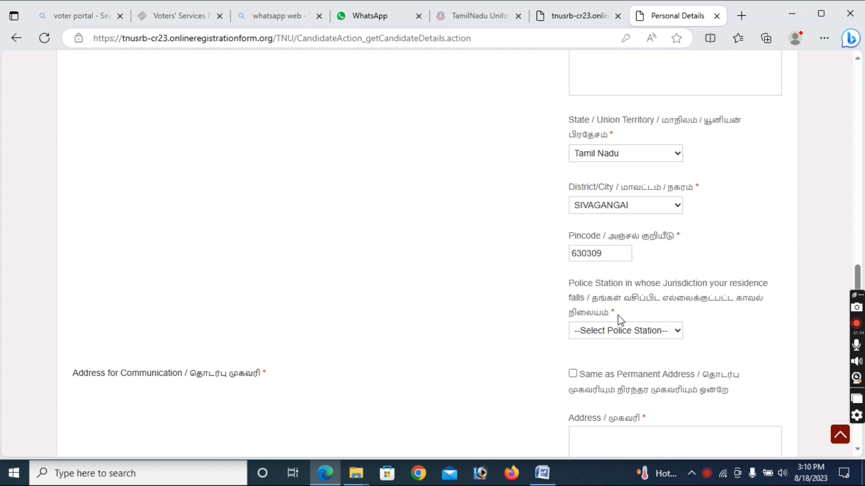
click(624, 331)
scroll(615, 270, down, 10)
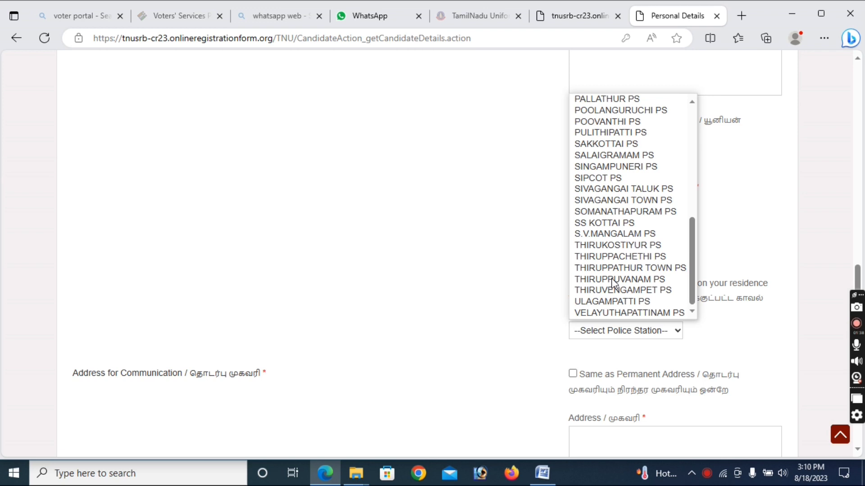
click(638, 133)
scroll(523, 272, down, 1)
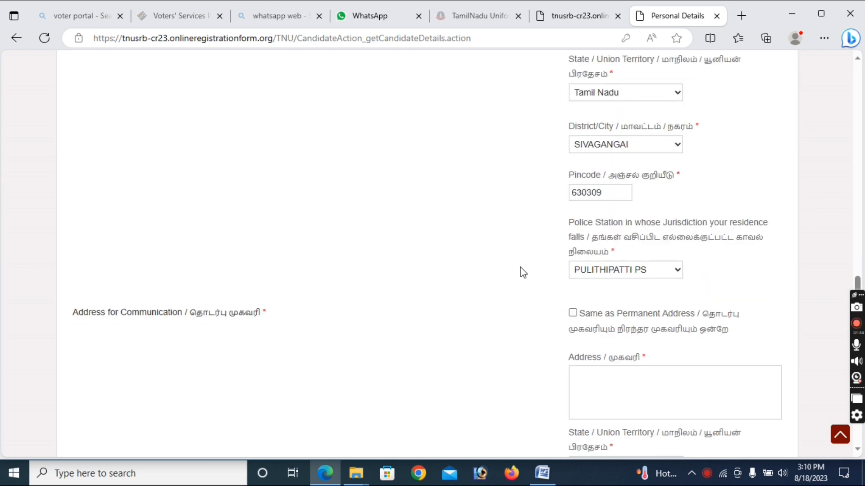
scroll(560, 225, up, 2)
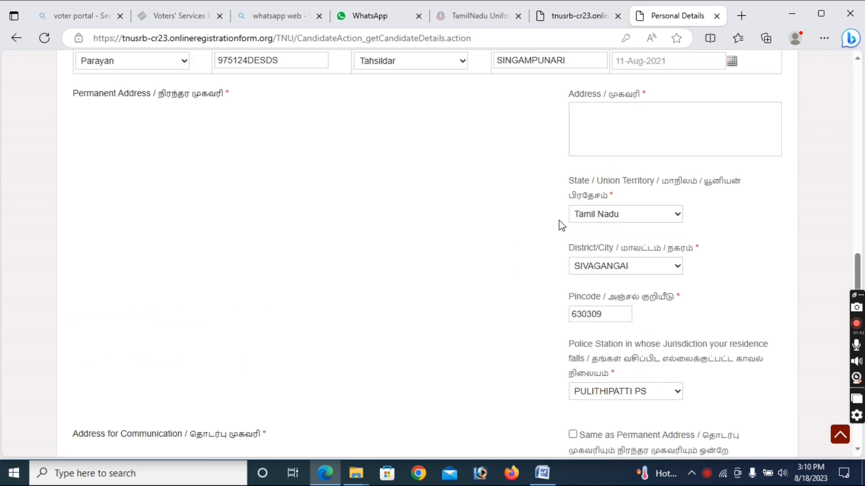
scroll(560, 225, down, 3)
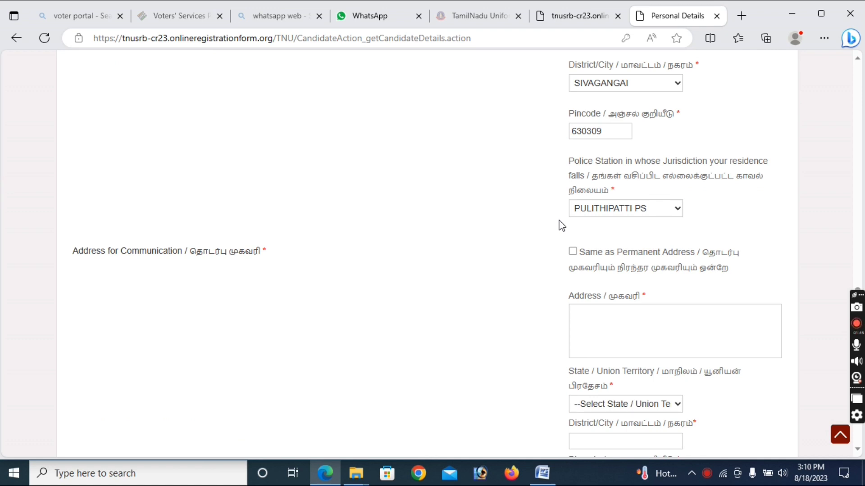
- Mark the communication address same as permanent and enter NIL for extra-curricular activities
click(573, 253)
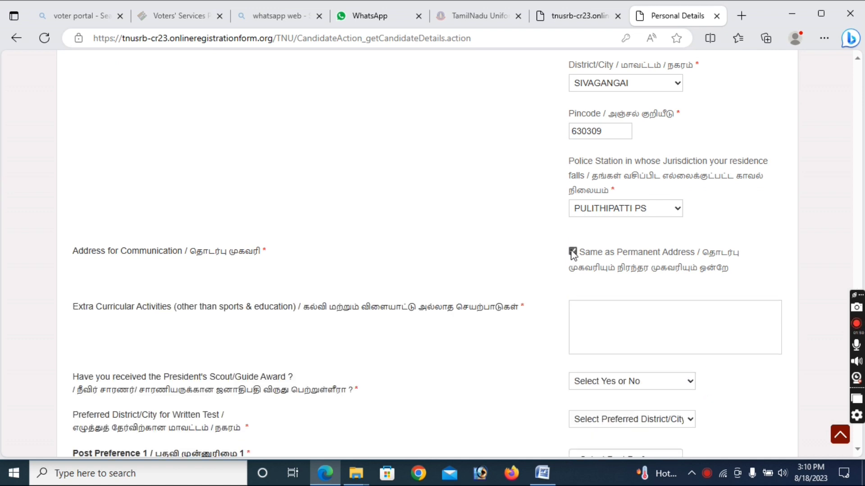
scroll(521, 255, down, 3)
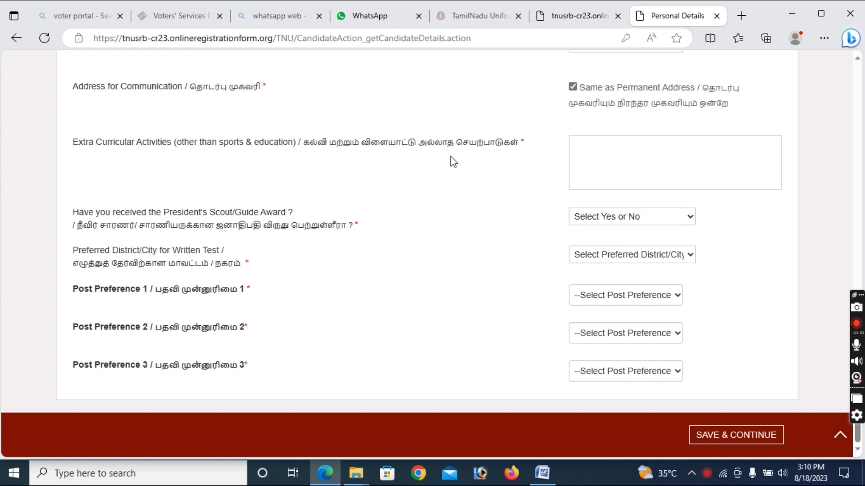
click(608, 155)
text(NIL)
- Answer No to the Scout/Guide award and choose SIVAGANGAI as the written test district
click(600, 221)
click(596, 258)
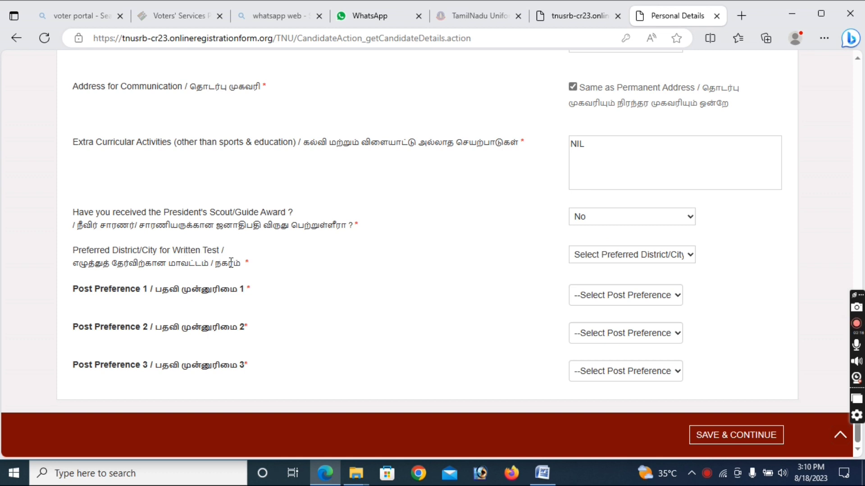
click(626, 255)
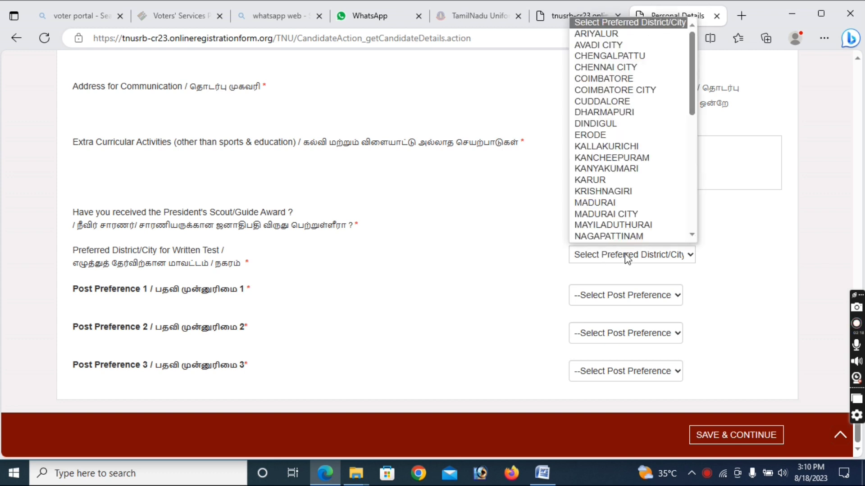
scroll(629, 155, down, 5)
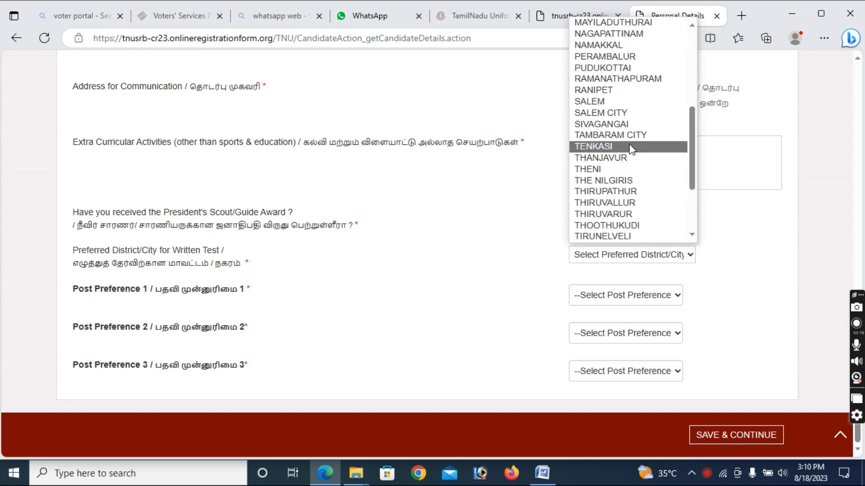
click(628, 125)
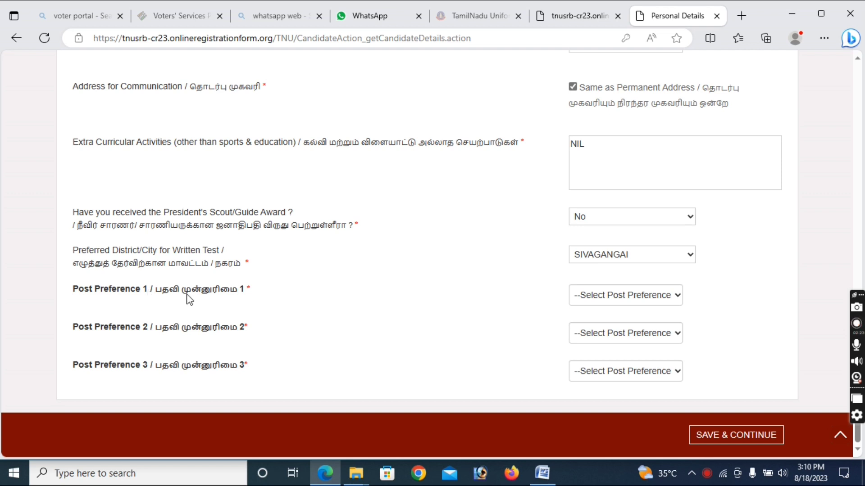
- Choose Gr.II PC - TSP, Firemen and Jail Warder as post preferences 1, 2 and 3
click(593, 293)
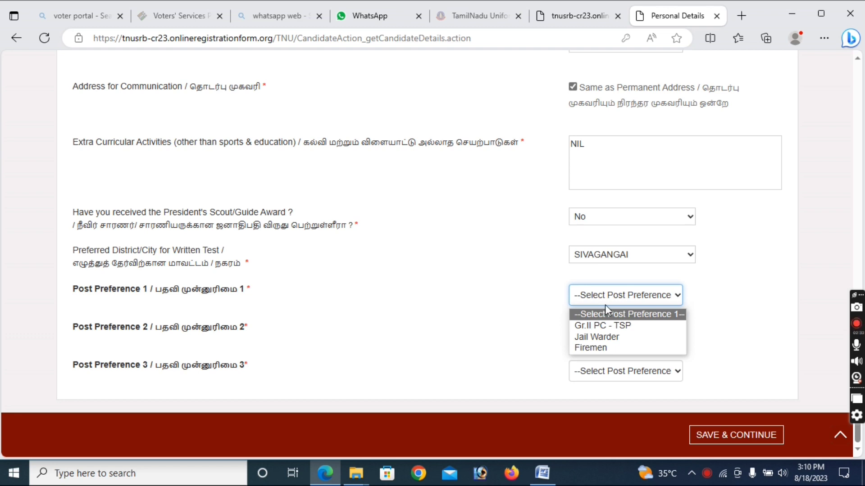
click(622, 324)
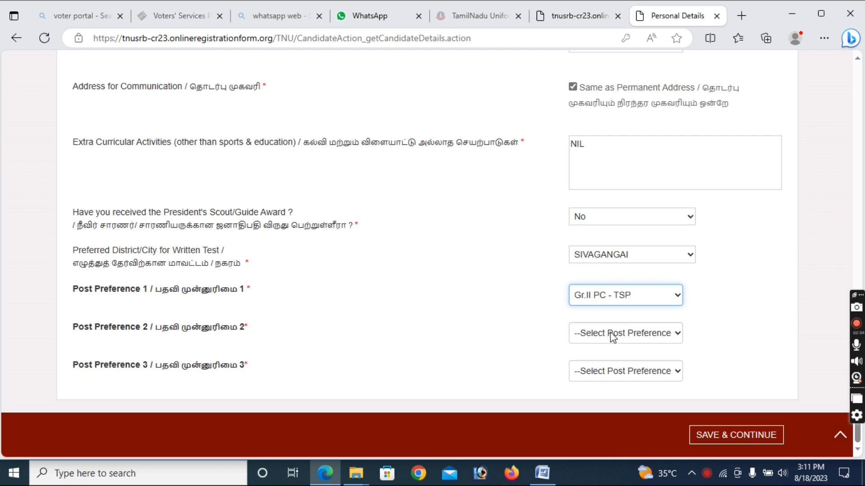
click(613, 338)
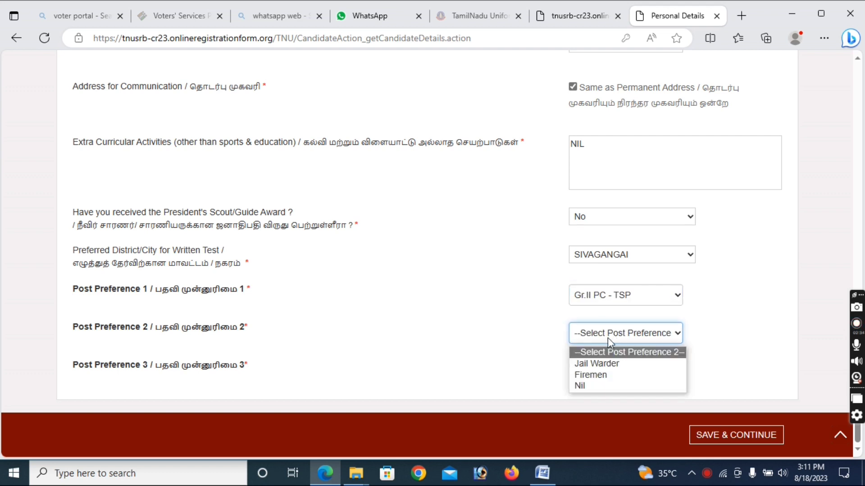
click(602, 378)
click(603, 371)
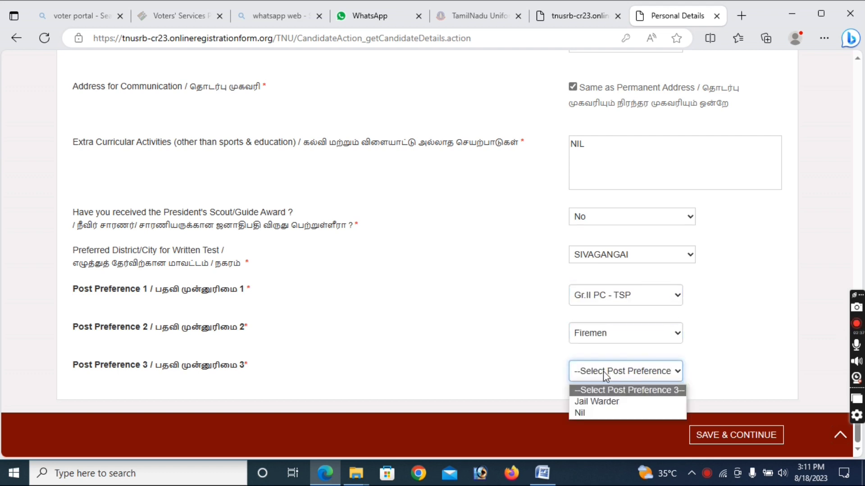
click(600, 403)
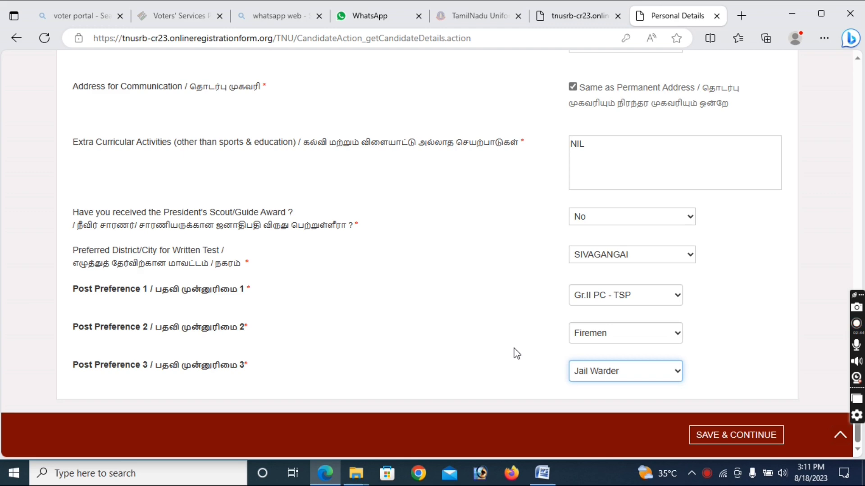
- Save the personal details and go down to the 10th/SSLC registration number field on Academic Details
click(704, 435)
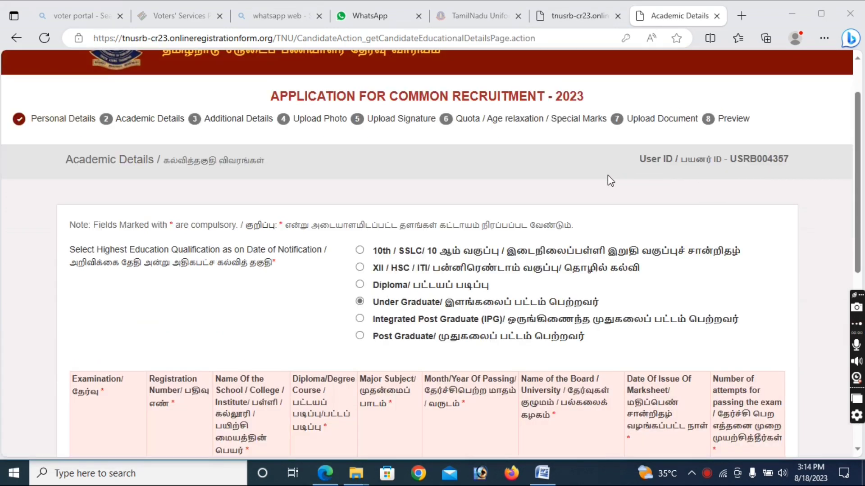
scroll(610, 180, down, 1)
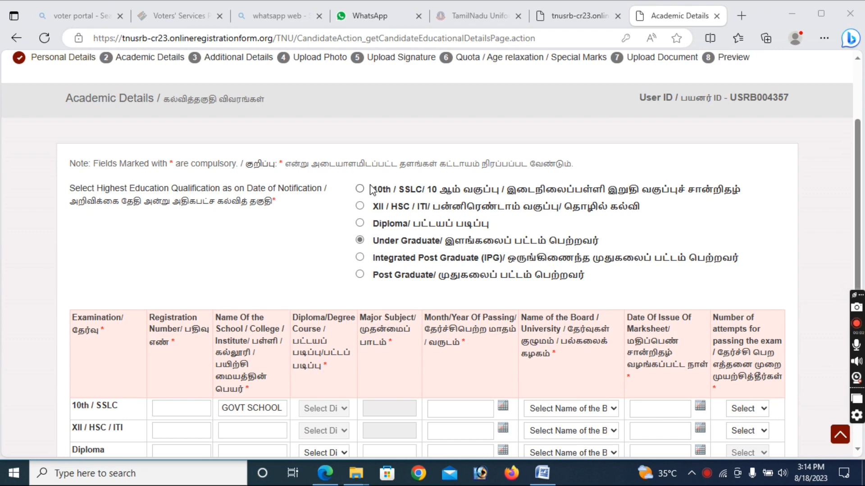
scroll(370, 188, down, 1)
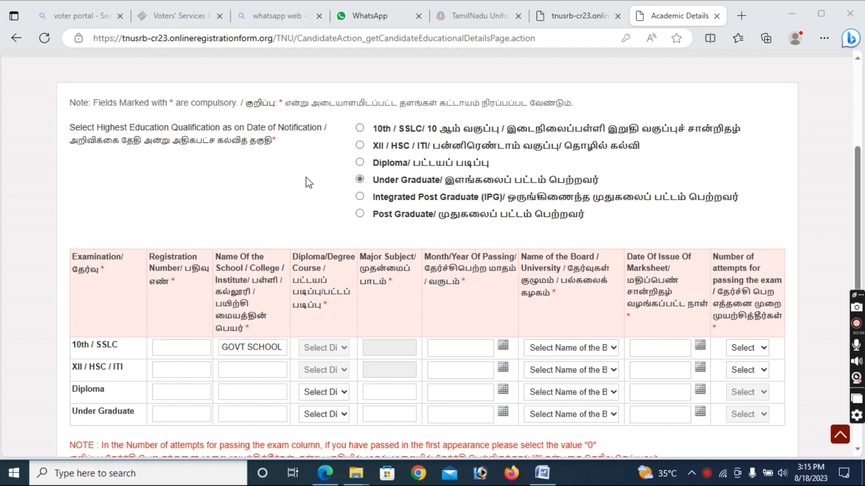
click(163, 348)
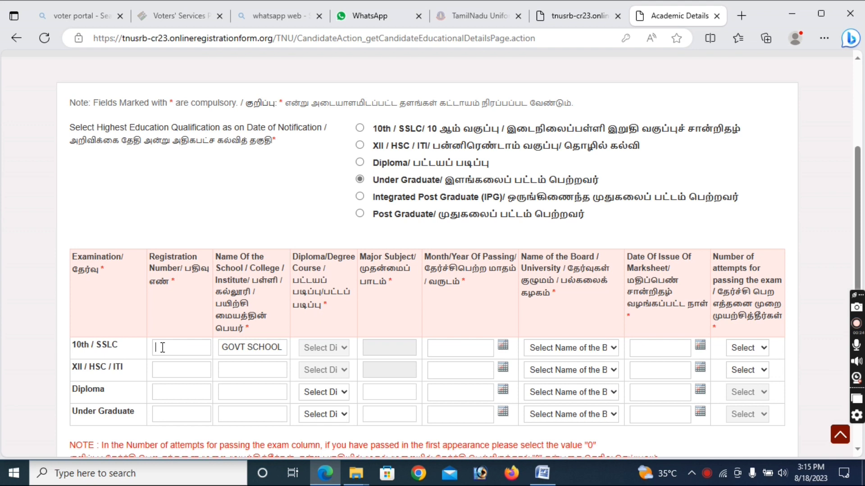
- Enter the 10th/SSLC registration number and set the passing month to March 2014
click(505, 350)
click(541, 375)
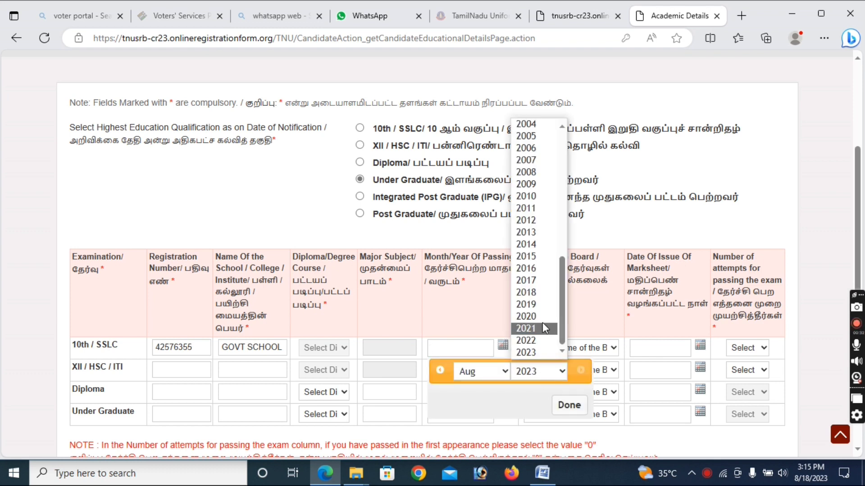
click(531, 244)
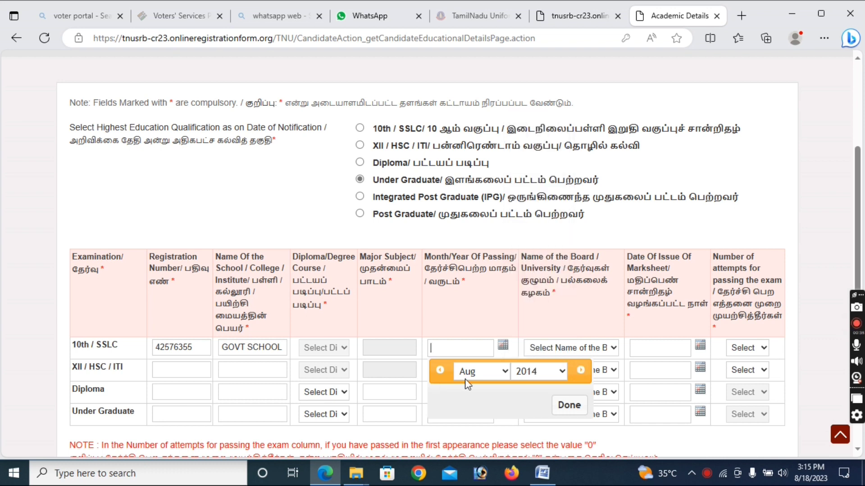
click(471, 370)
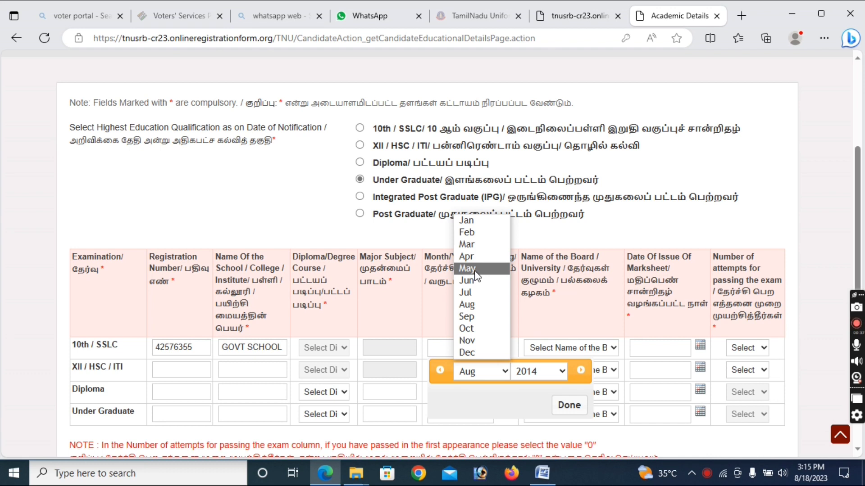
click(467, 244)
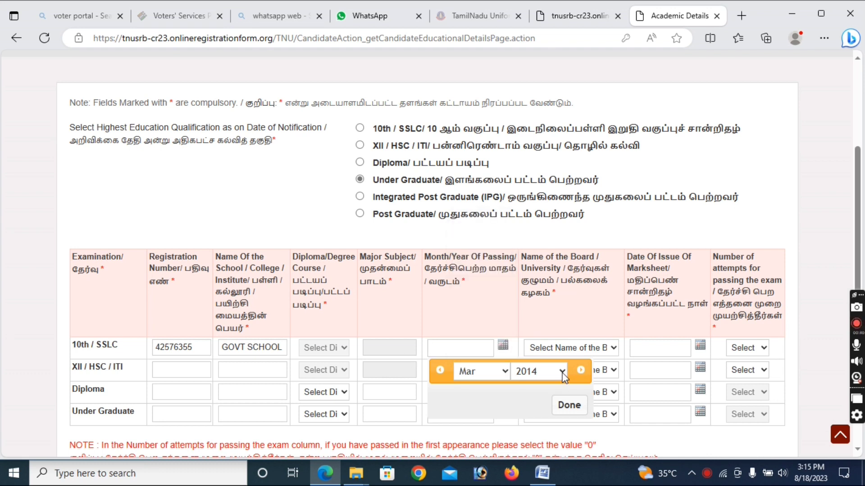
click(569, 405)
- Choose BOARD OF SECONDARY EDUCATION as the board and set the marksheet issue date to 12 March 2014
click(571, 349)
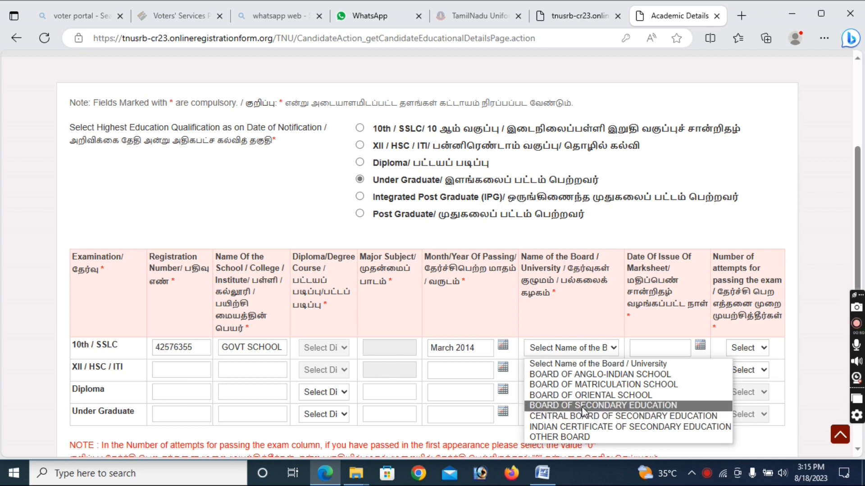
click(558, 406)
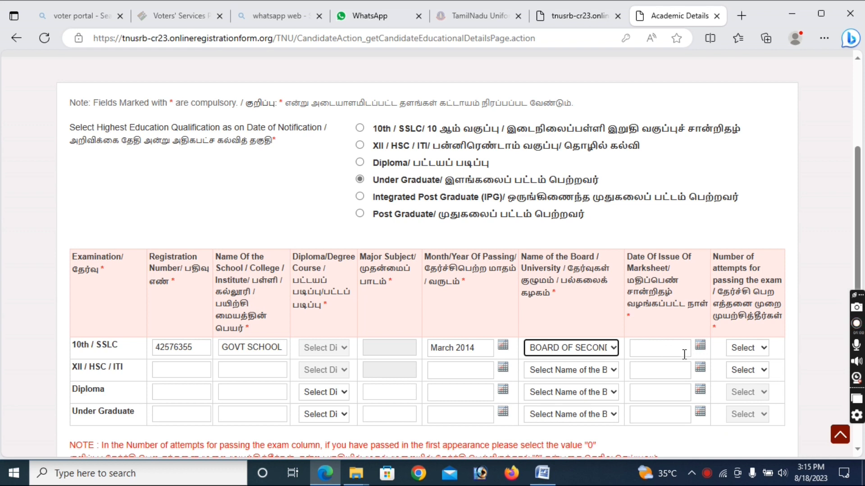
click(700, 346)
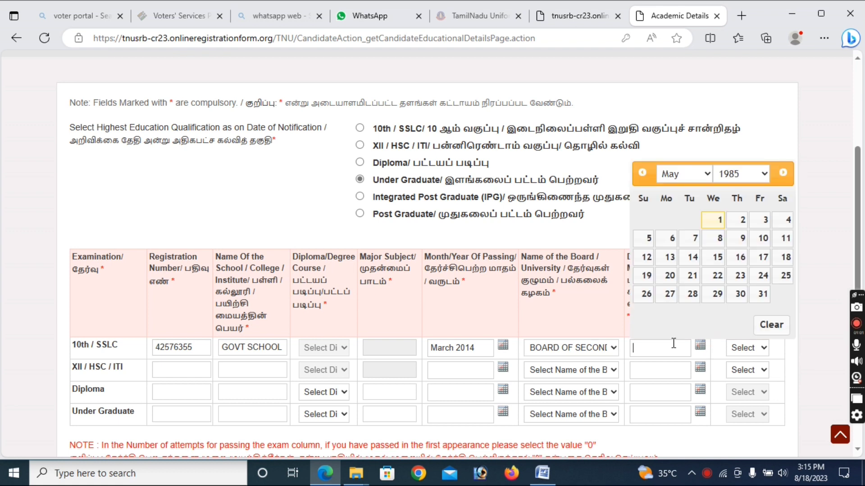
click(745, 174)
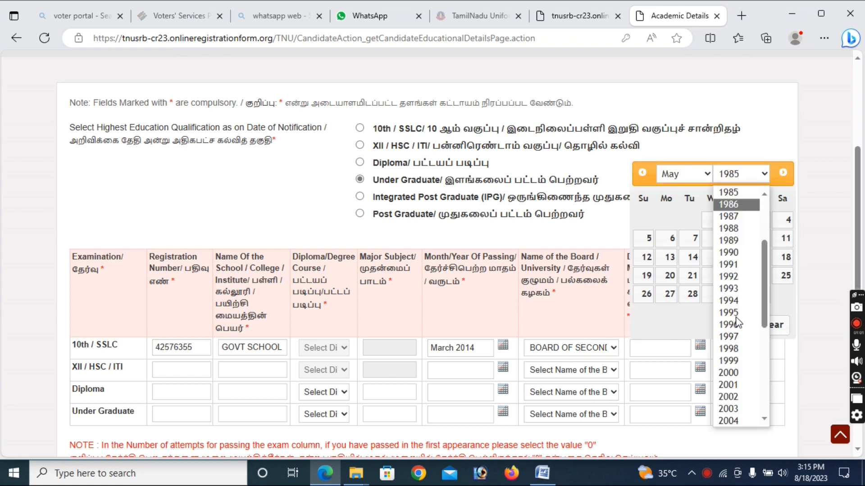
scroll(739, 297, down, 4)
scroll(739, 272, down, 2)
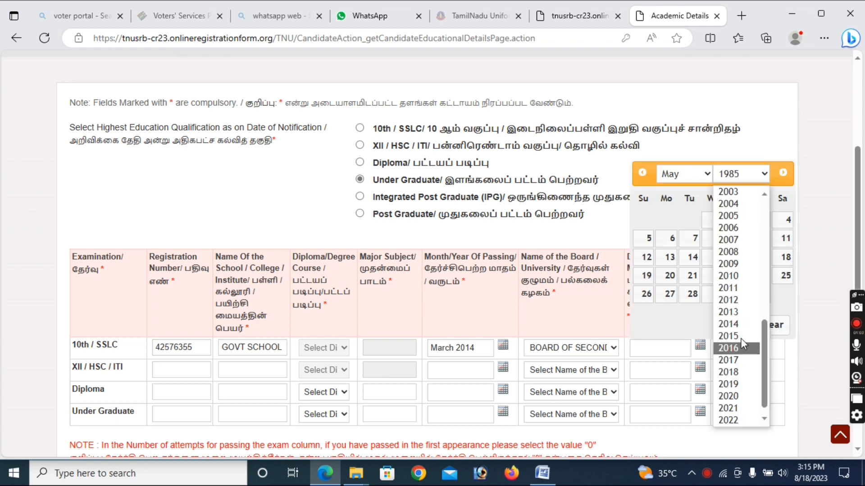
click(740, 330)
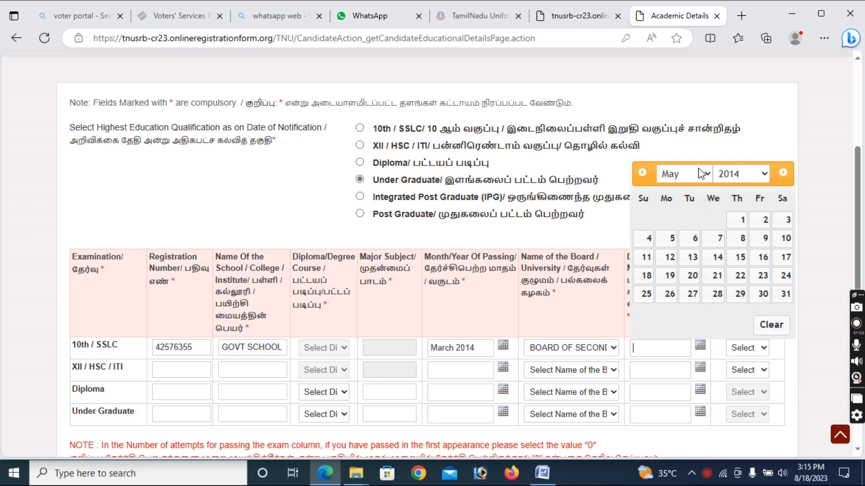
click(699, 175)
click(675, 220)
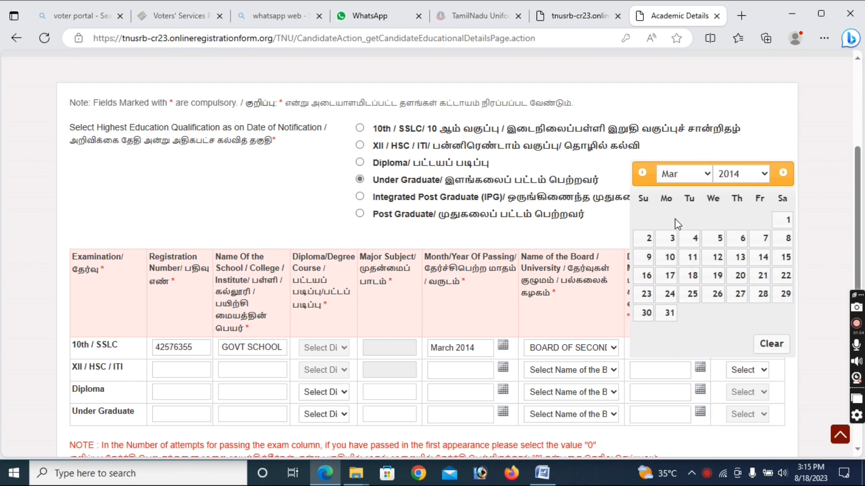
click(710, 255)
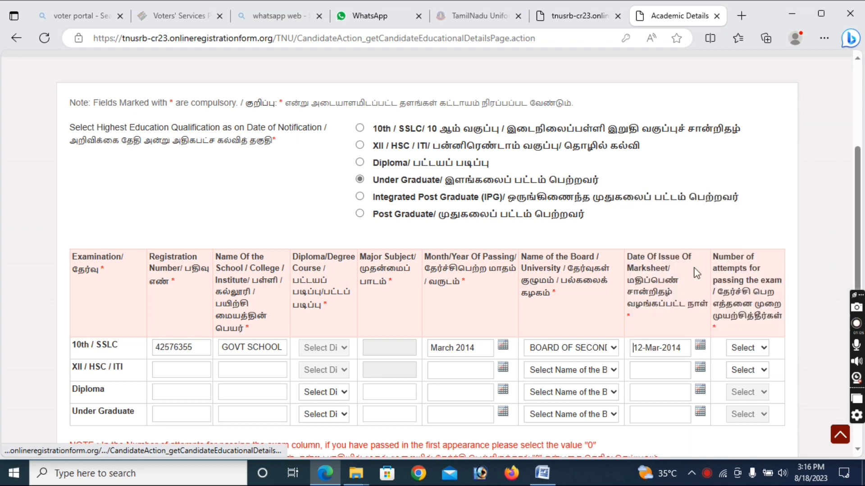